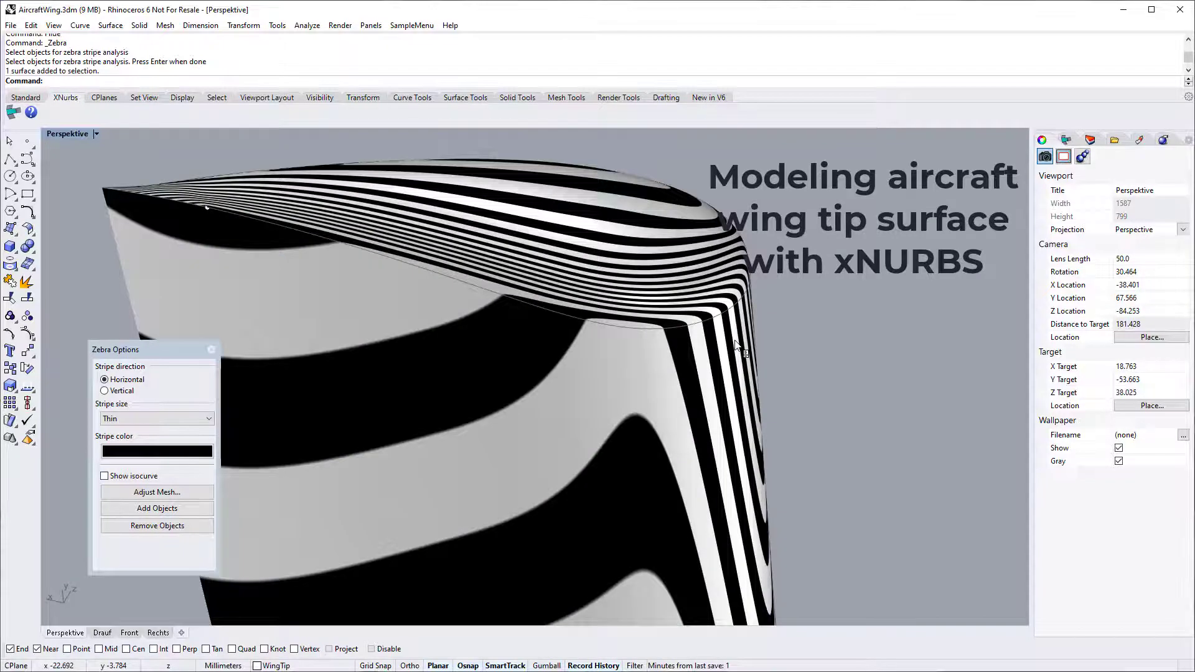
pyautogui.moveTo(732, 341)
pyautogui.mouseDown(button='right')
pyautogui.moveTo(579, 270)
pyautogui.moveTo(790, 259)
pyautogui.moveTo(714, 337)
pyautogui.moveTo(797, 334)
pyautogui.moveTo(728, 335)
pyautogui.mouseUp(button='right')
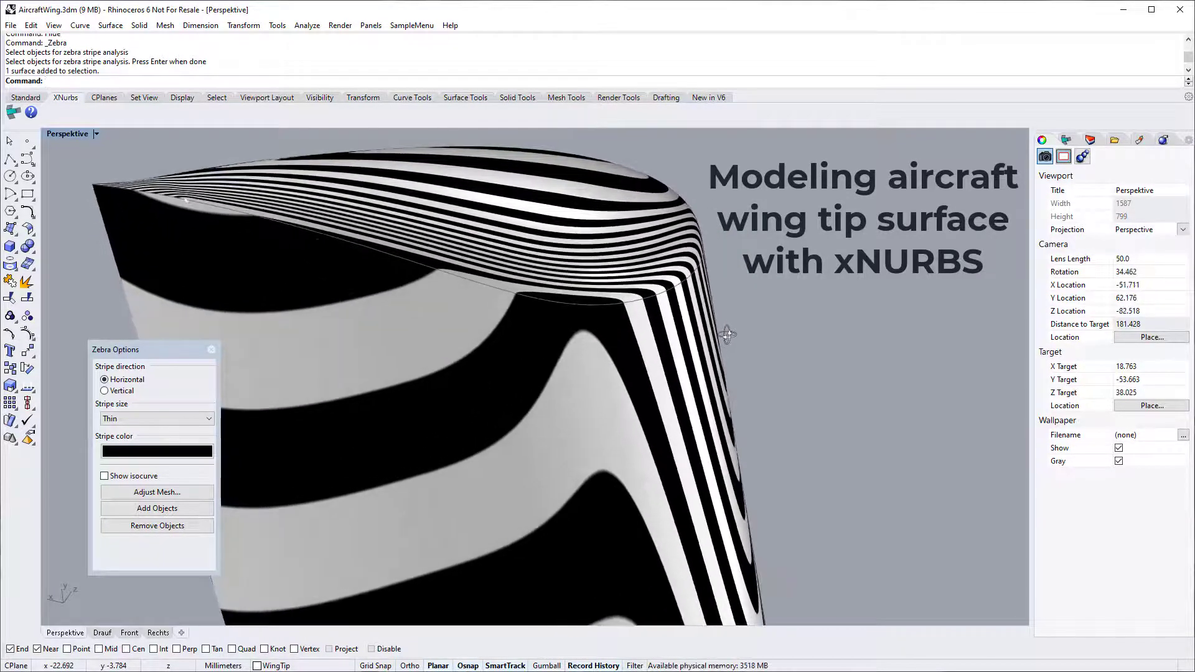
pyautogui.moveTo(394, 316); pyautogui.dragTo(797, 512, button='right')
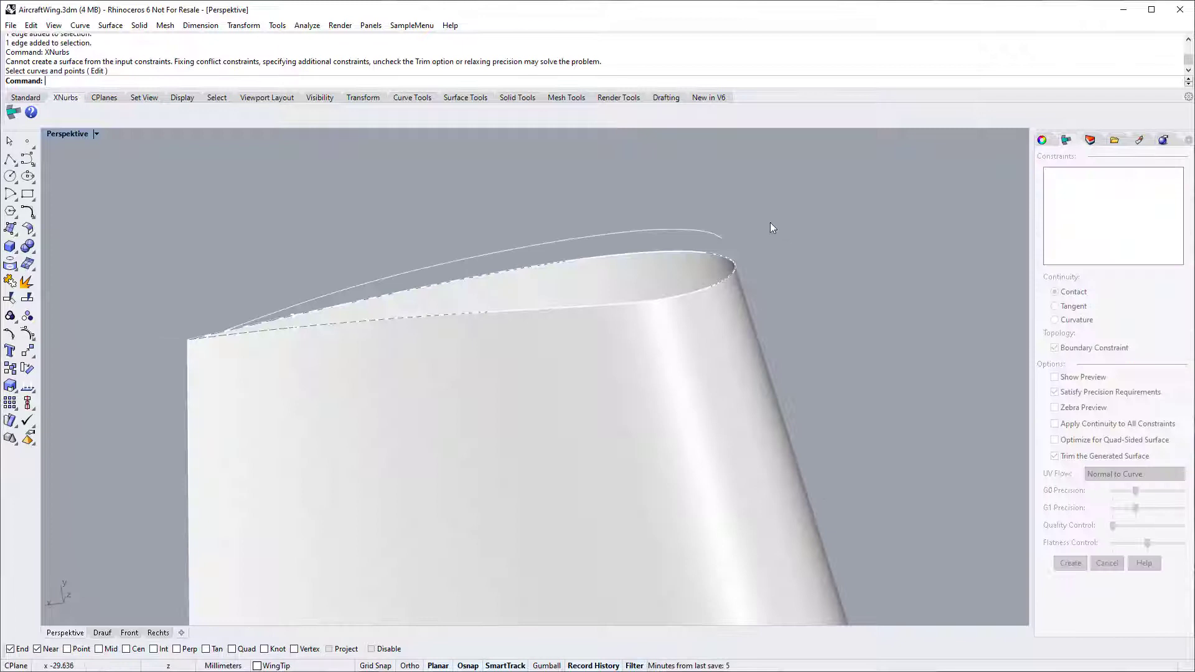
# Step: Select the edges around the wing's open end one at a time to examine how the tip boundary is divided
pyautogui.click(717, 291)
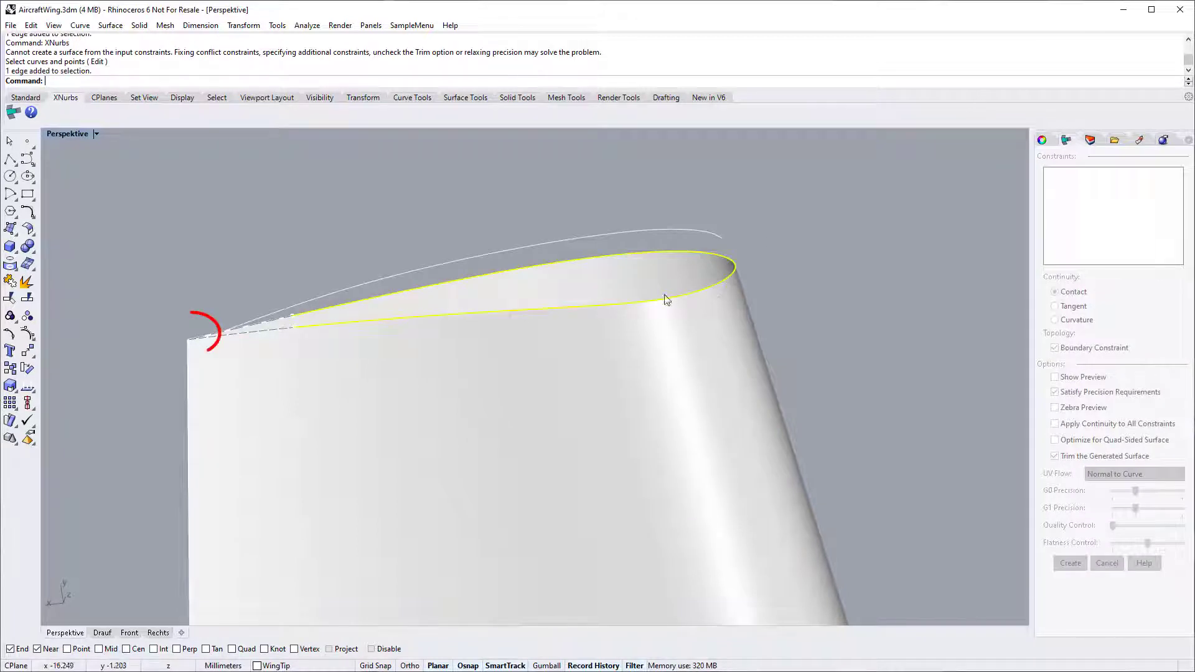
pyautogui.click(262, 331)
pyautogui.click(273, 328)
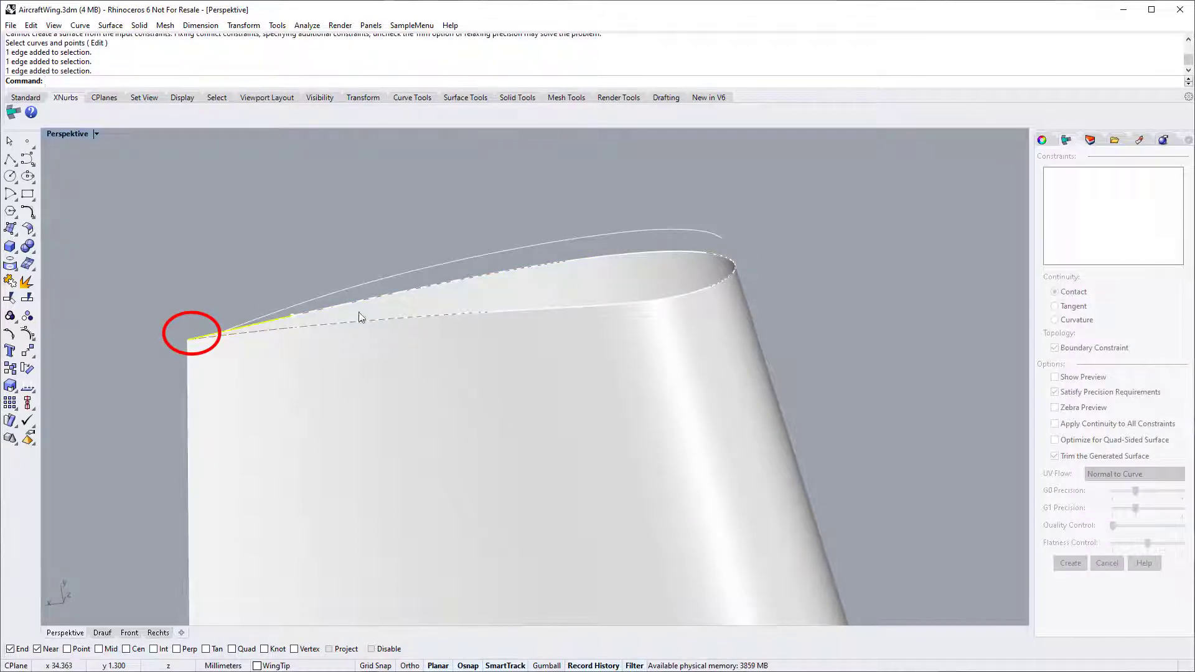
pyautogui.click(349, 317)
pyautogui.click(282, 326)
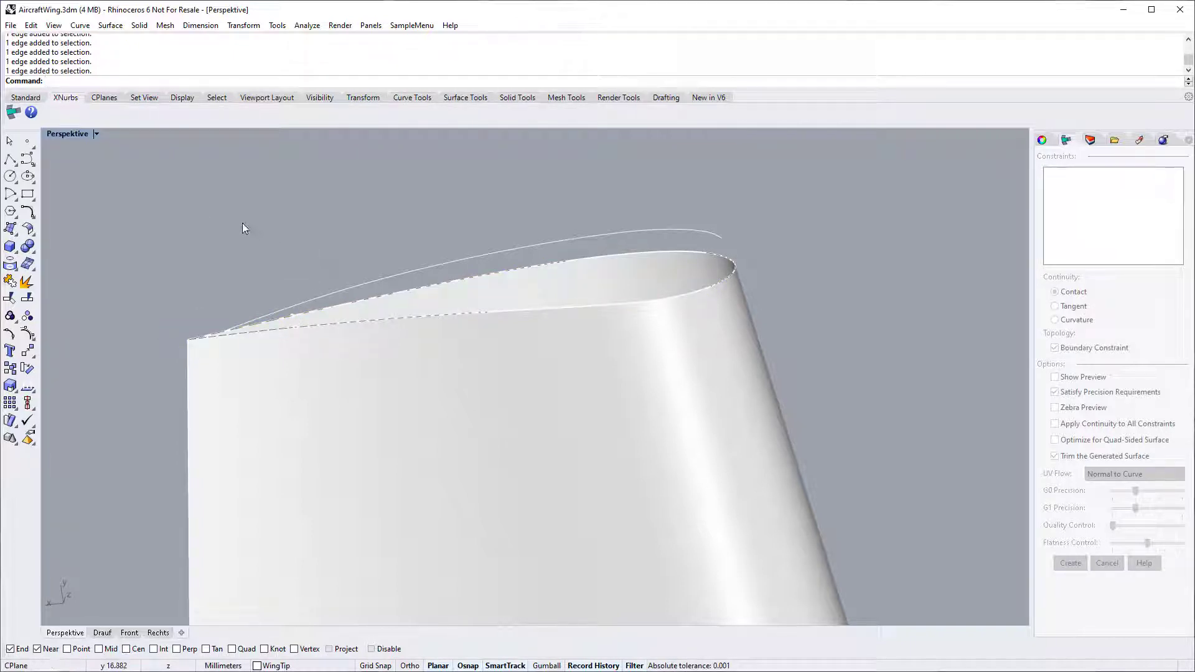
# Step: Start an XNurbs surface with the preview shown and add the wing's three open-end edges as boundary constraints
pyautogui.click(13, 113)
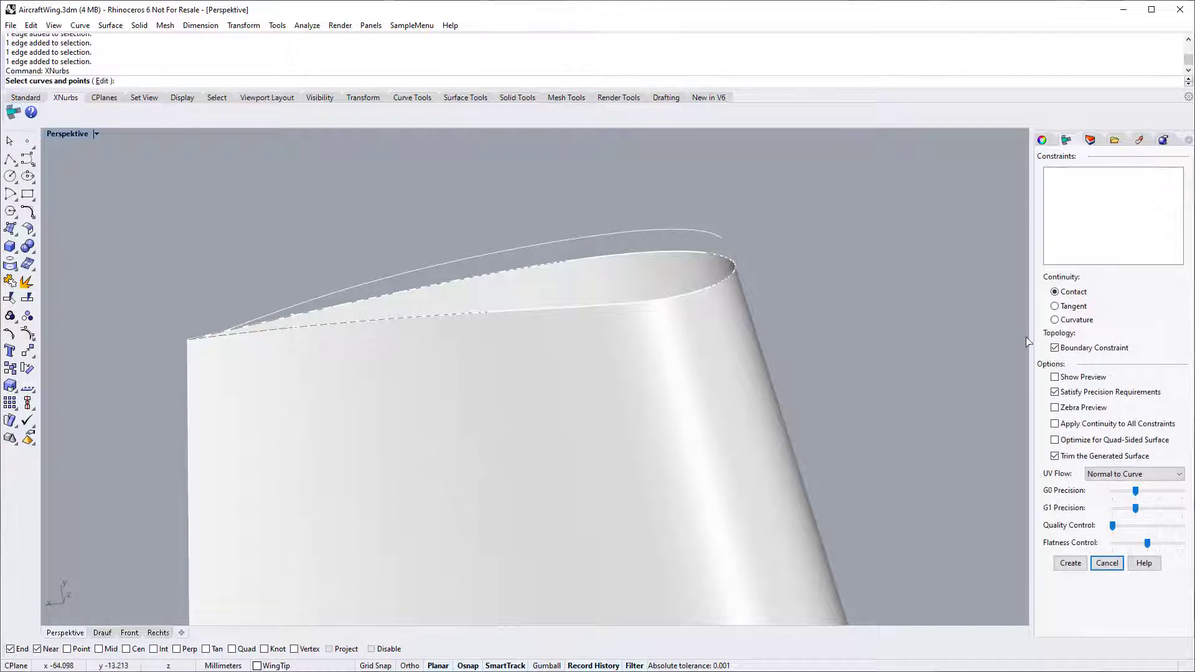
pyautogui.click(1056, 381)
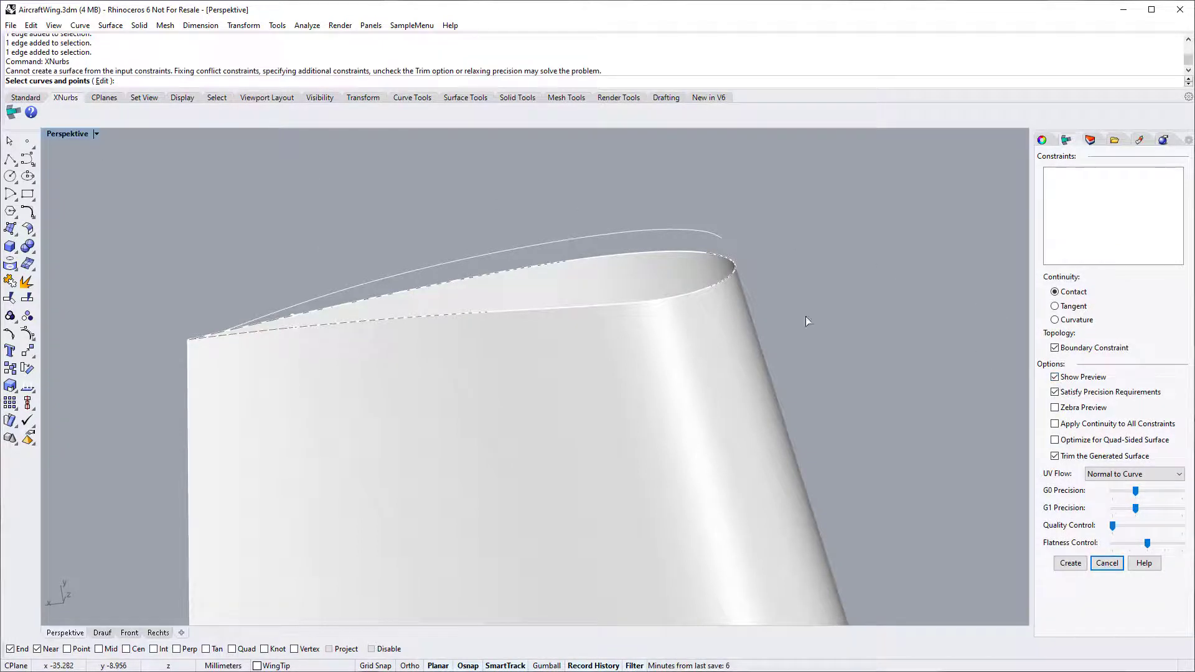
pyautogui.click(675, 304)
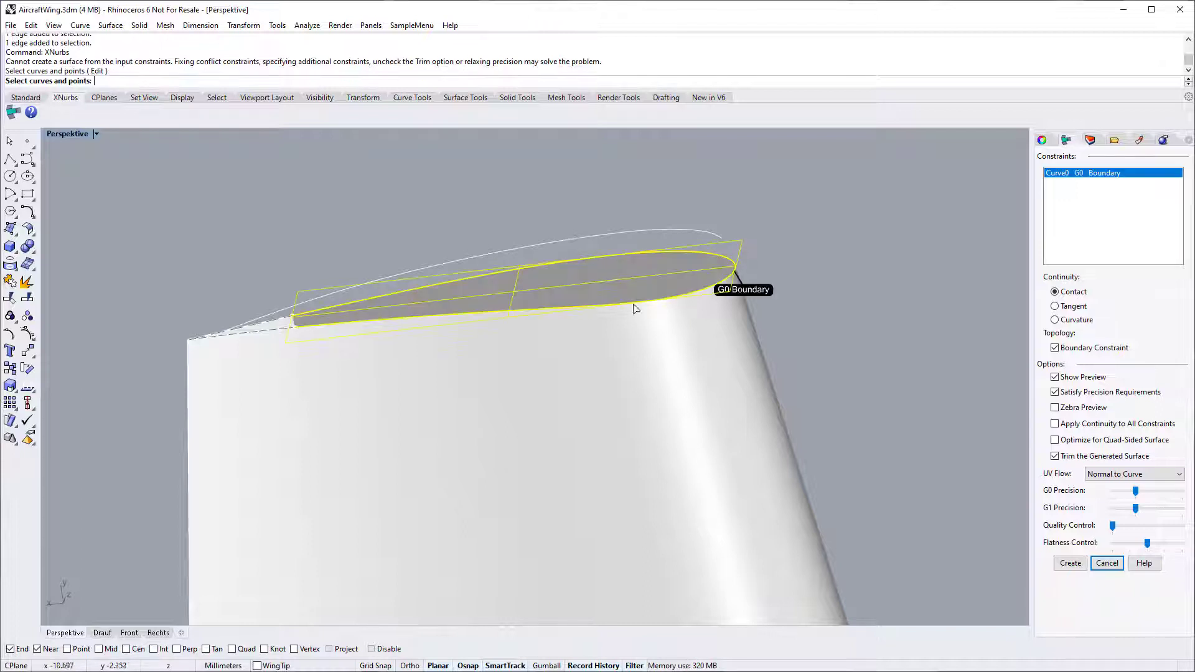
pyautogui.click(274, 325)
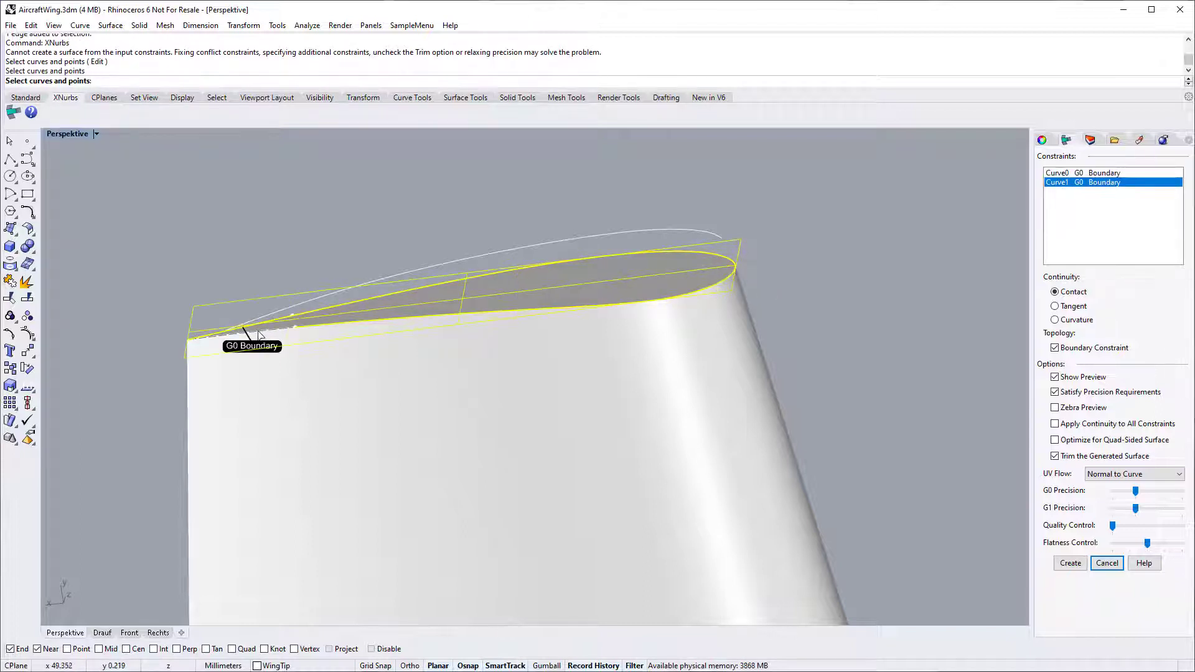
pyautogui.click(260, 335)
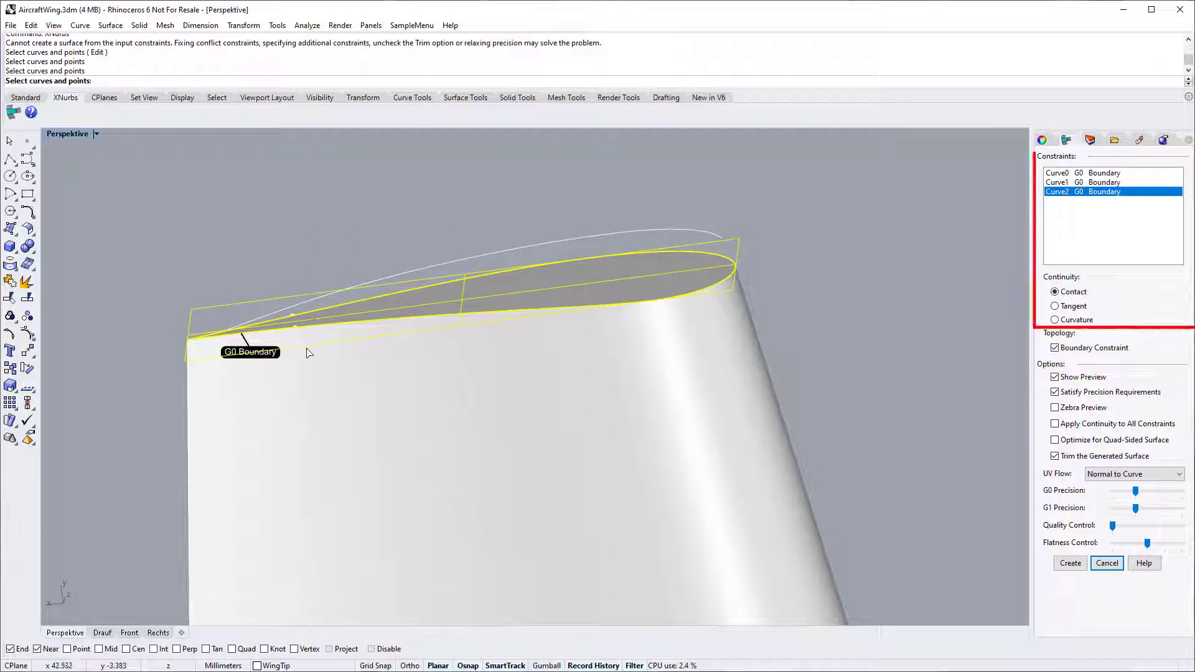
# Step: Add the free curve above the wing's open end to the surface as an internal, non-boundary constraint
pyautogui.moveTo(813, 372)
pyautogui.mouseDown(button='right')
pyautogui.moveTo(824, 336)
pyautogui.moveTo(816, 377)
pyautogui.mouseUp(button='right')
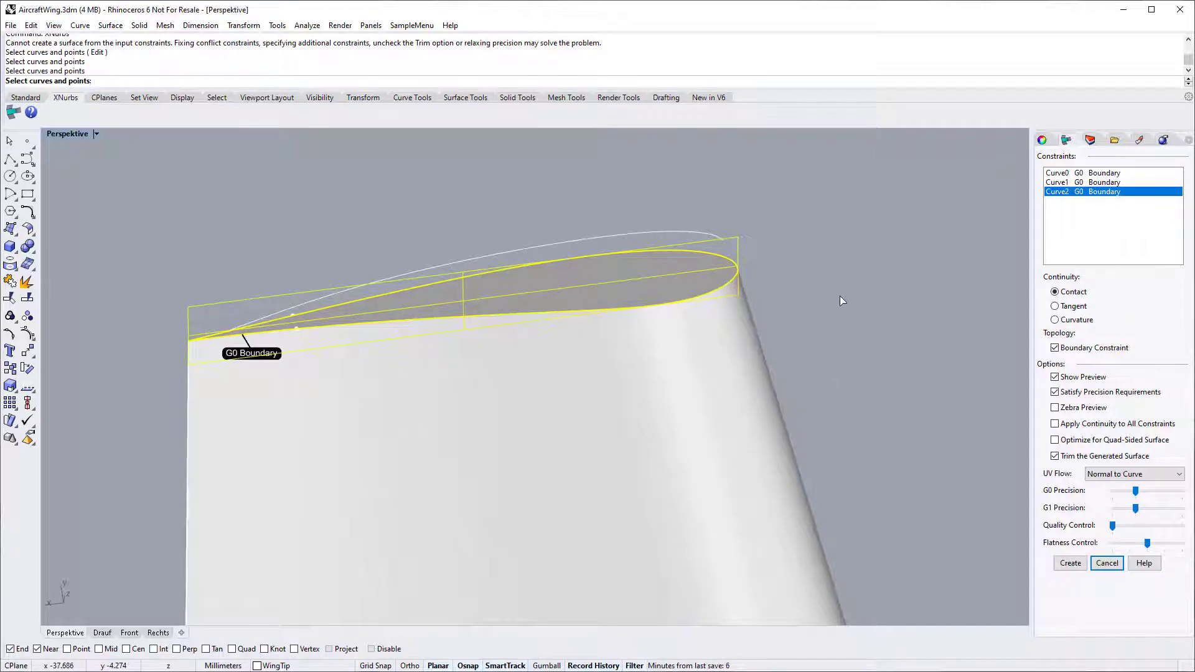
pyautogui.moveTo(842, 301); pyautogui.dragTo(840, 292, button='right')
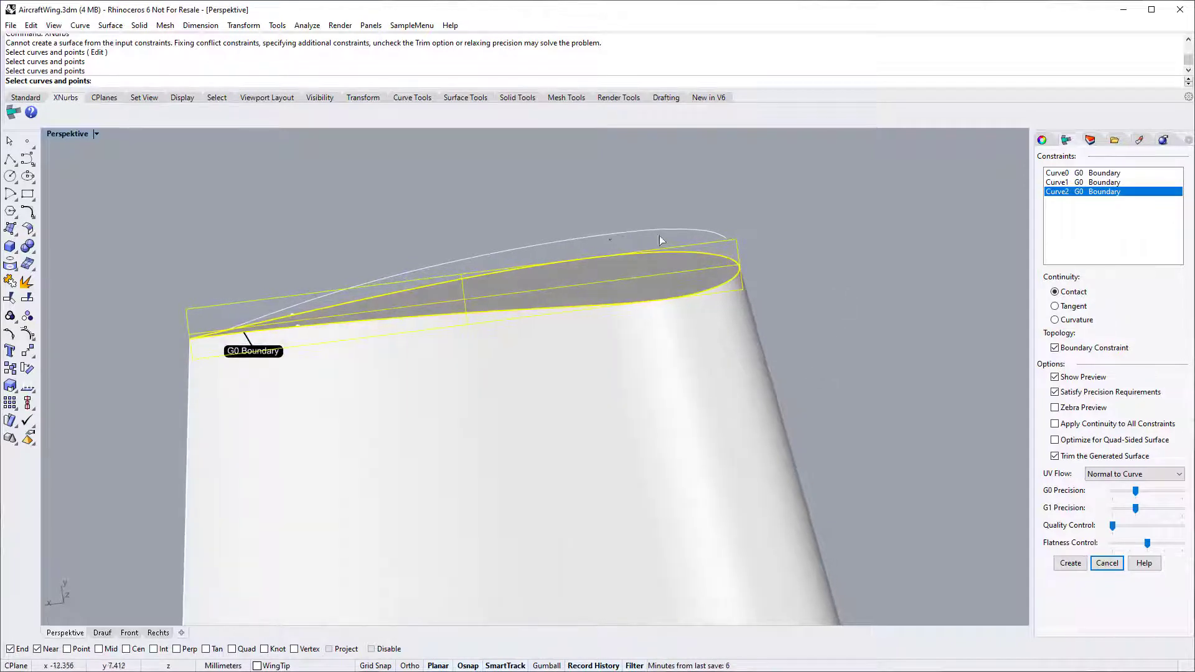
pyautogui.click(592, 237)
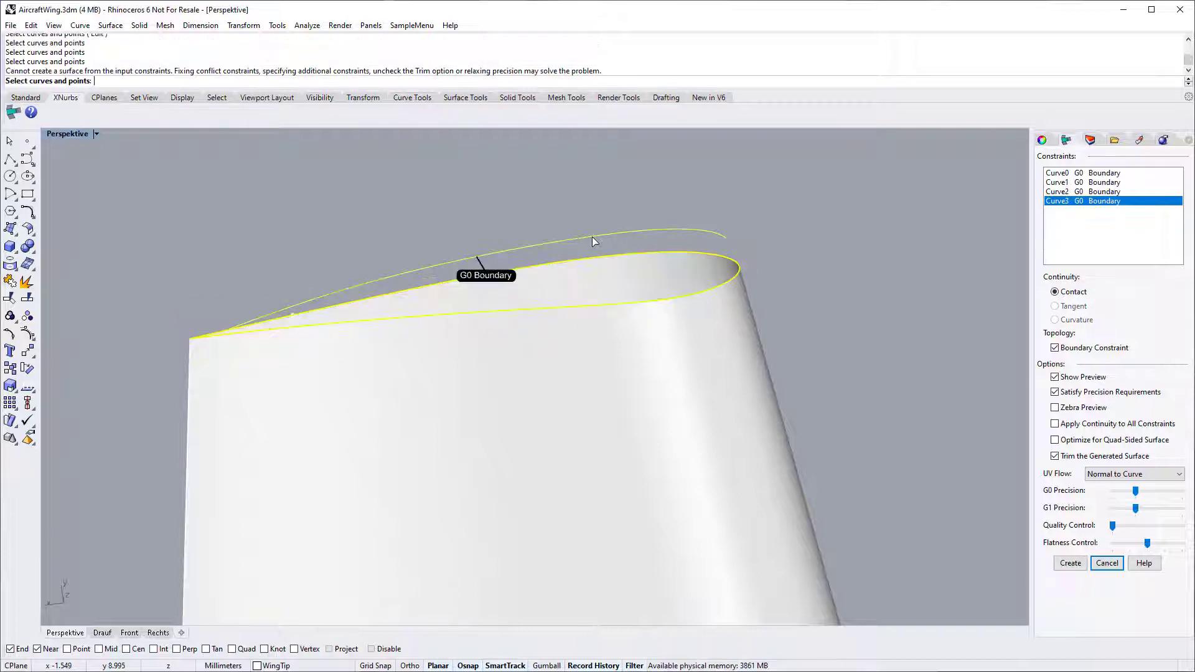
pyautogui.click(1121, 353)
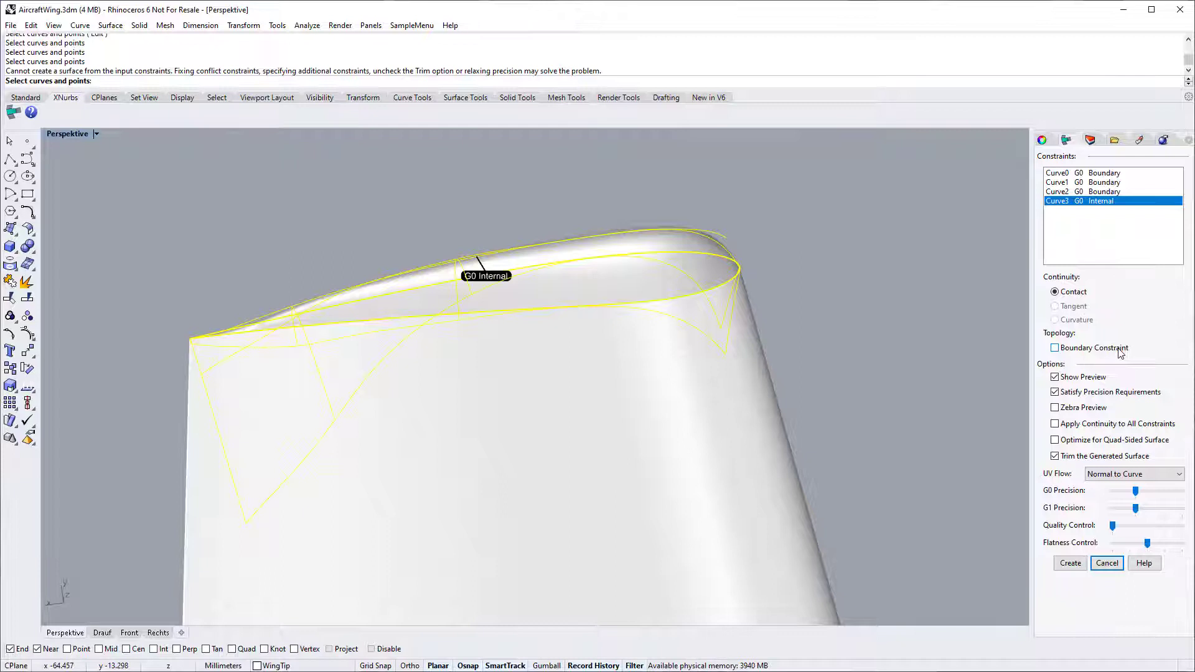
# Step: Compare Contact and Curvature continuity on the Curve0 boundary and leave it set to Curvature (G2)
pyautogui.moveTo(784, 399); pyautogui.dragTo(888, 408, button='right')
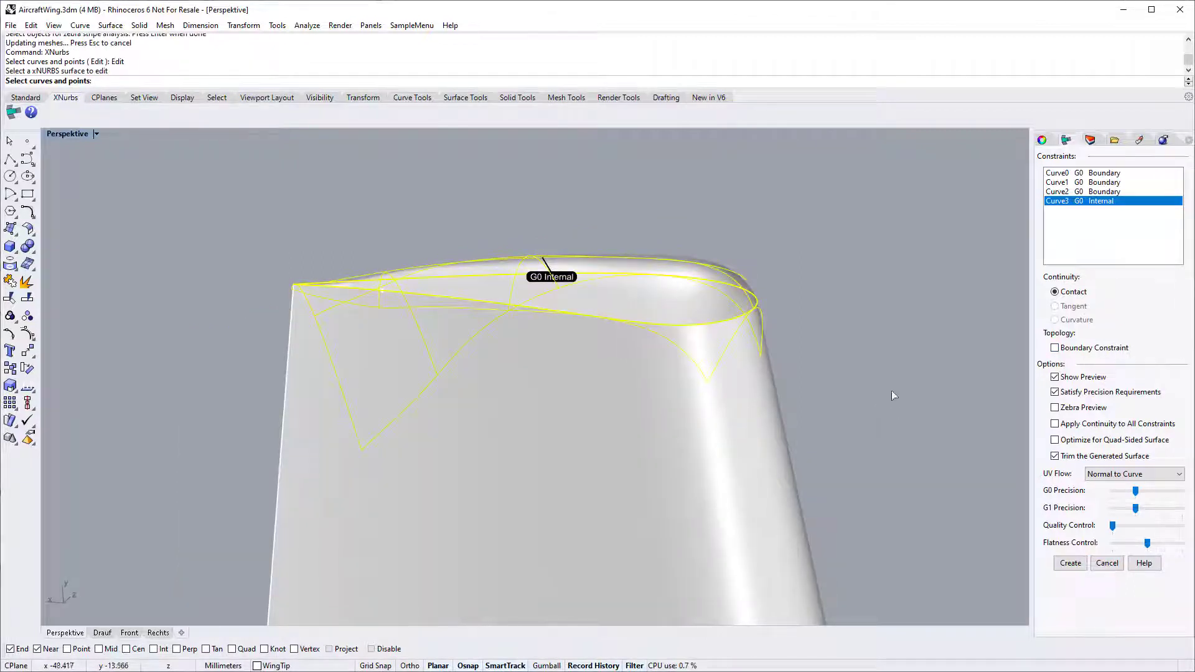
pyautogui.click(1125, 173)
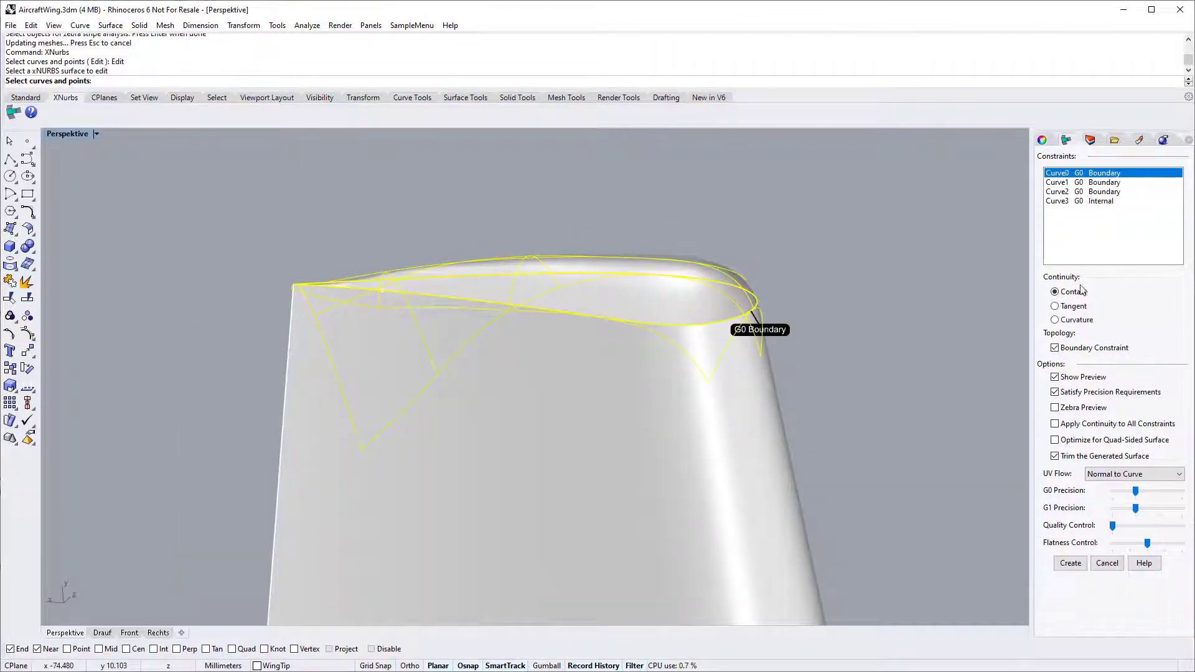
pyautogui.click(1064, 325)
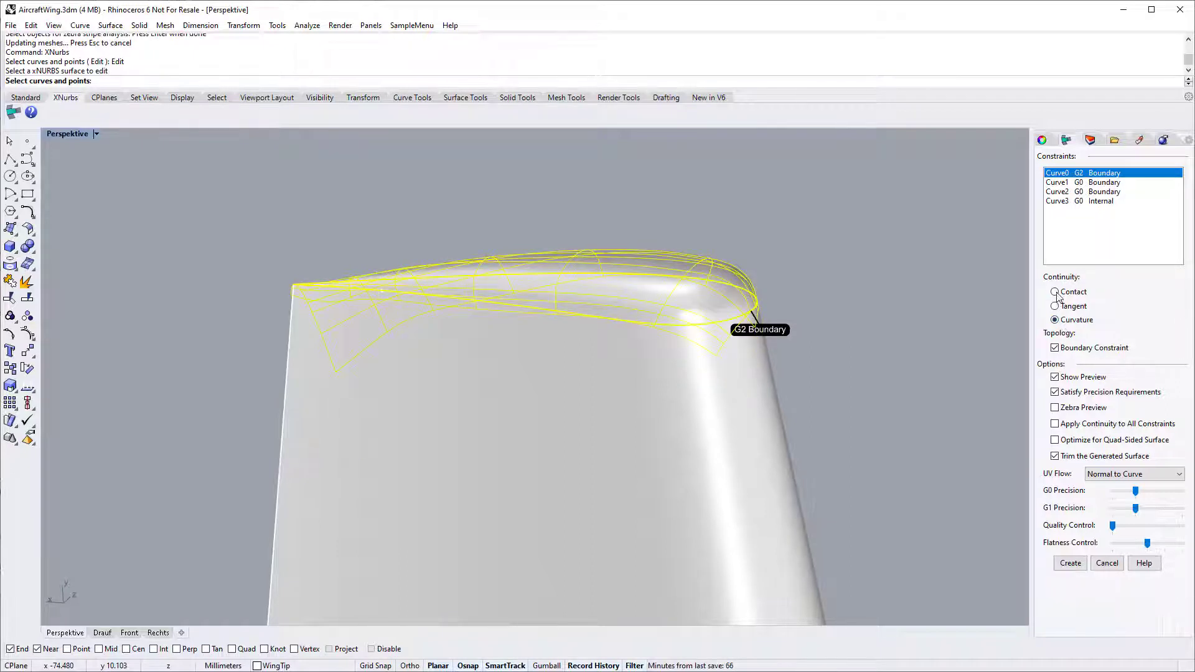
pyautogui.click(1058, 294)
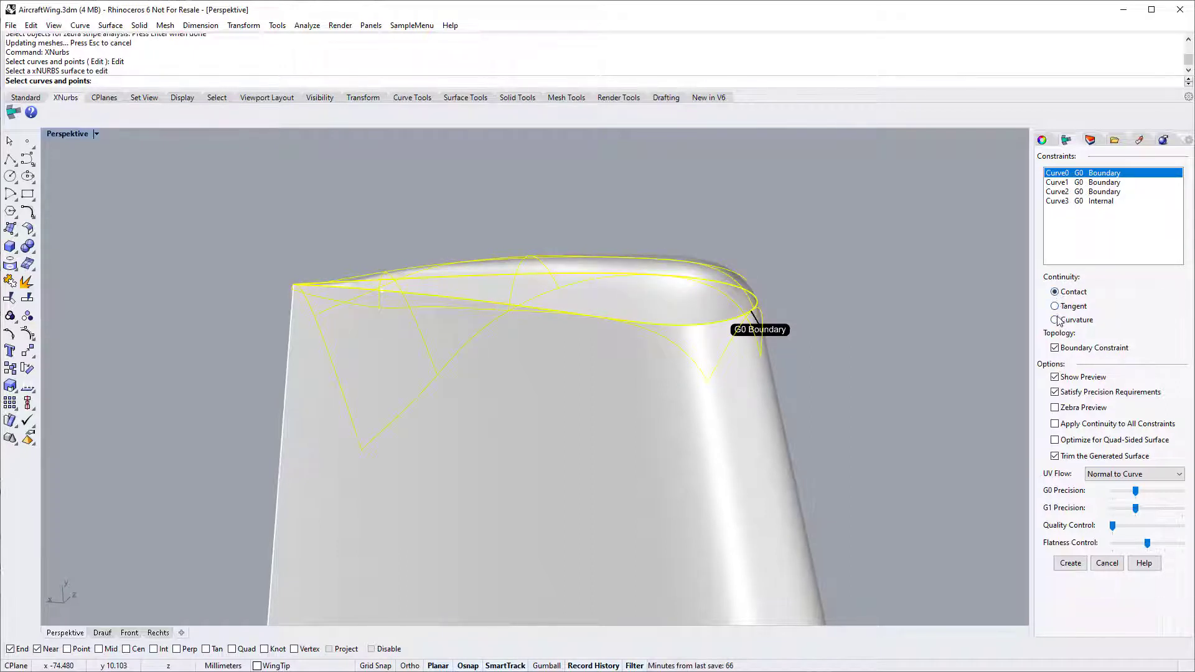
pyautogui.click(1056, 320)
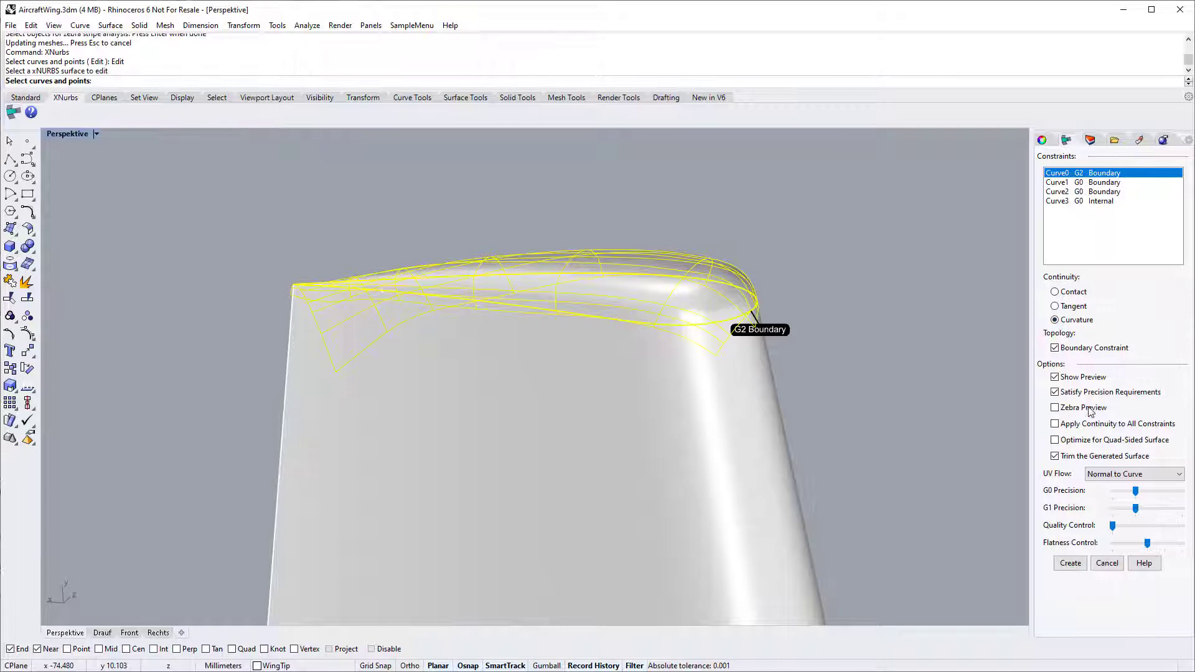
# Step: Enable the zebra preview on the tip surface and raise its Flatness Control by one notch after comparing both levels
pyautogui.click(1055, 409)
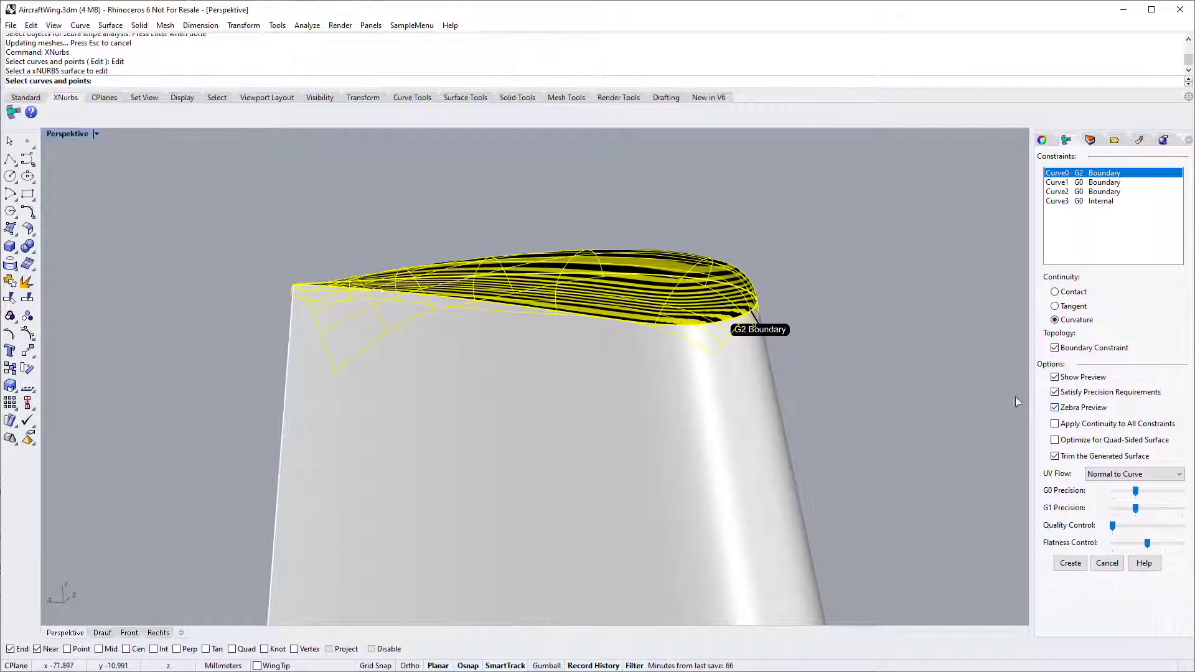
pyautogui.moveTo(930, 369); pyautogui.dragTo(914, 409, button='right')
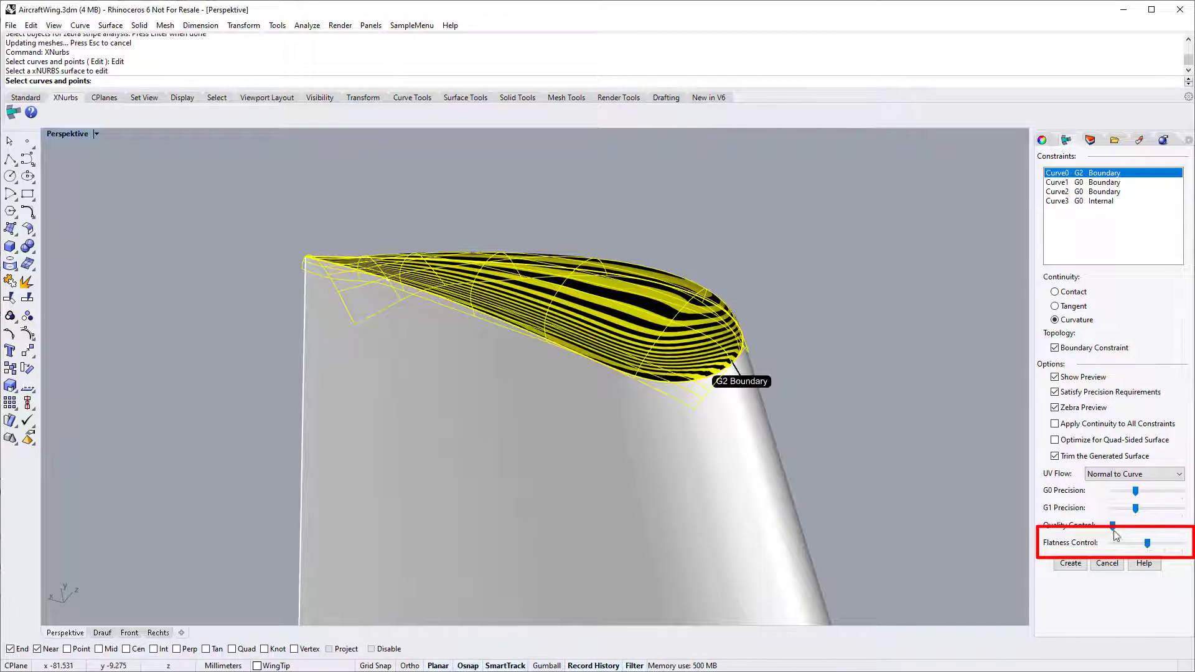
pyautogui.click(1164, 544)
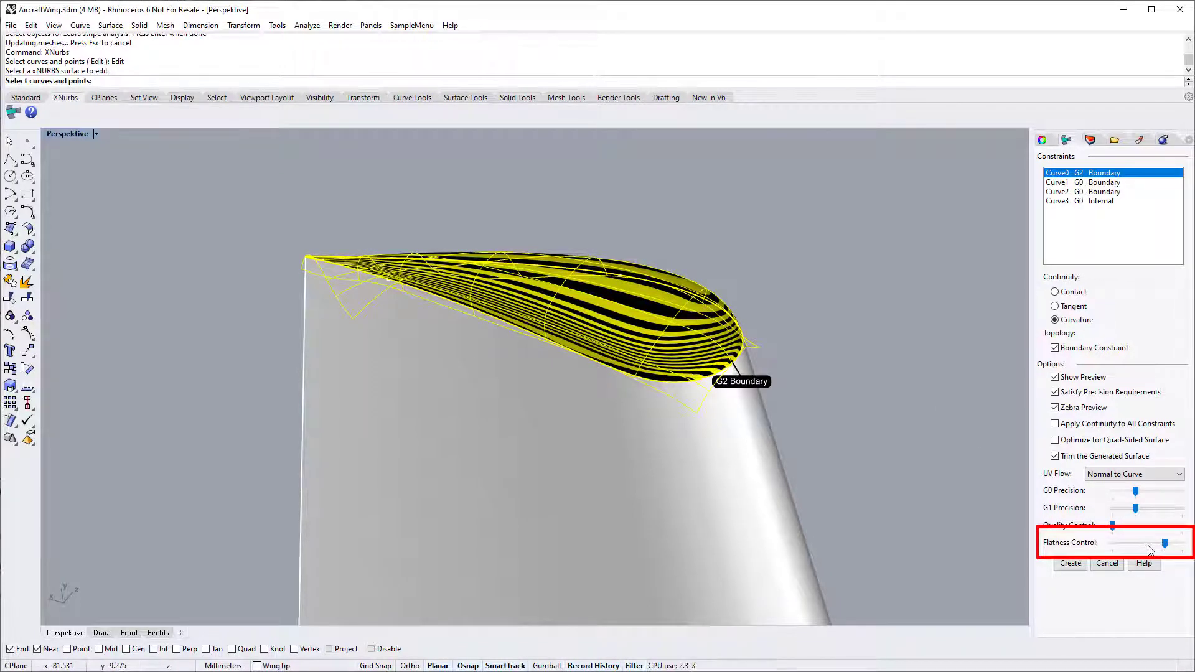
pyautogui.click(1147, 546)
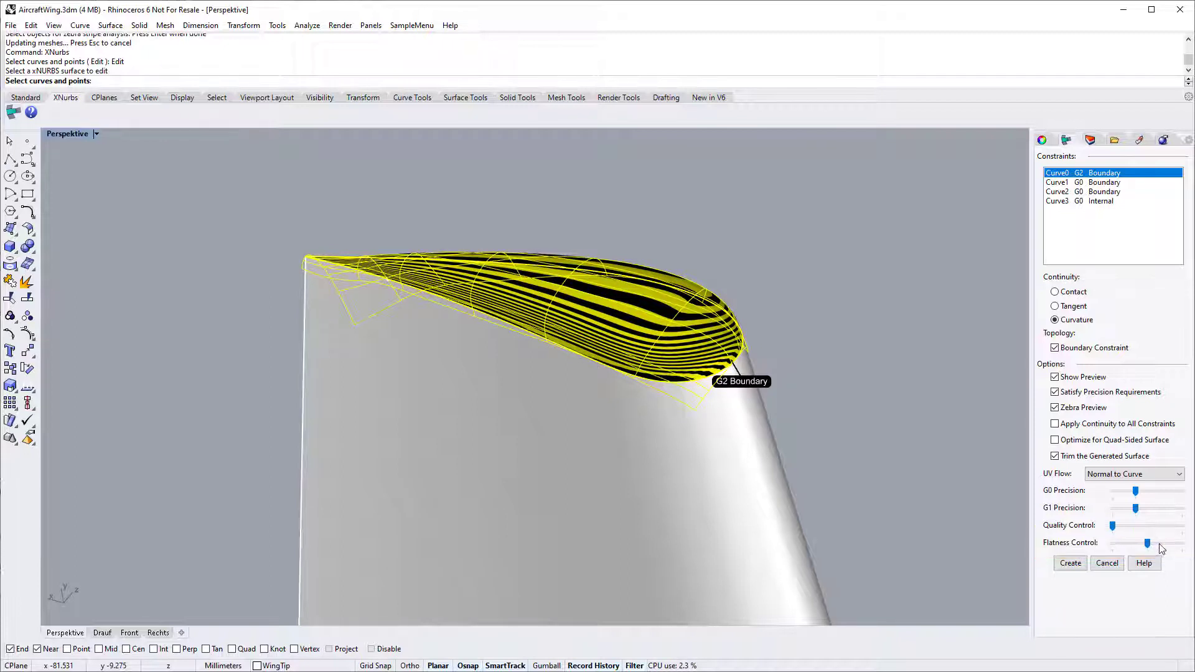
pyautogui.click(1161, 545)
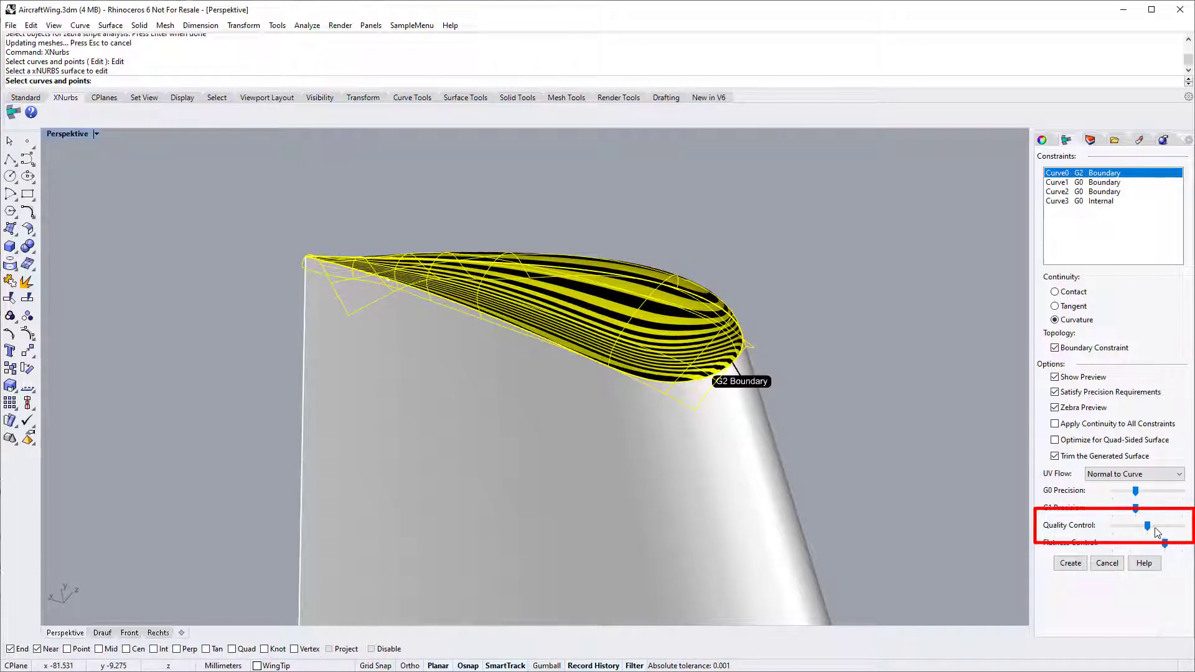
# Step: Compare Quality Control levels, set it to the maximum, and create the wing tip surface
pyautogui.click(1134, 528)
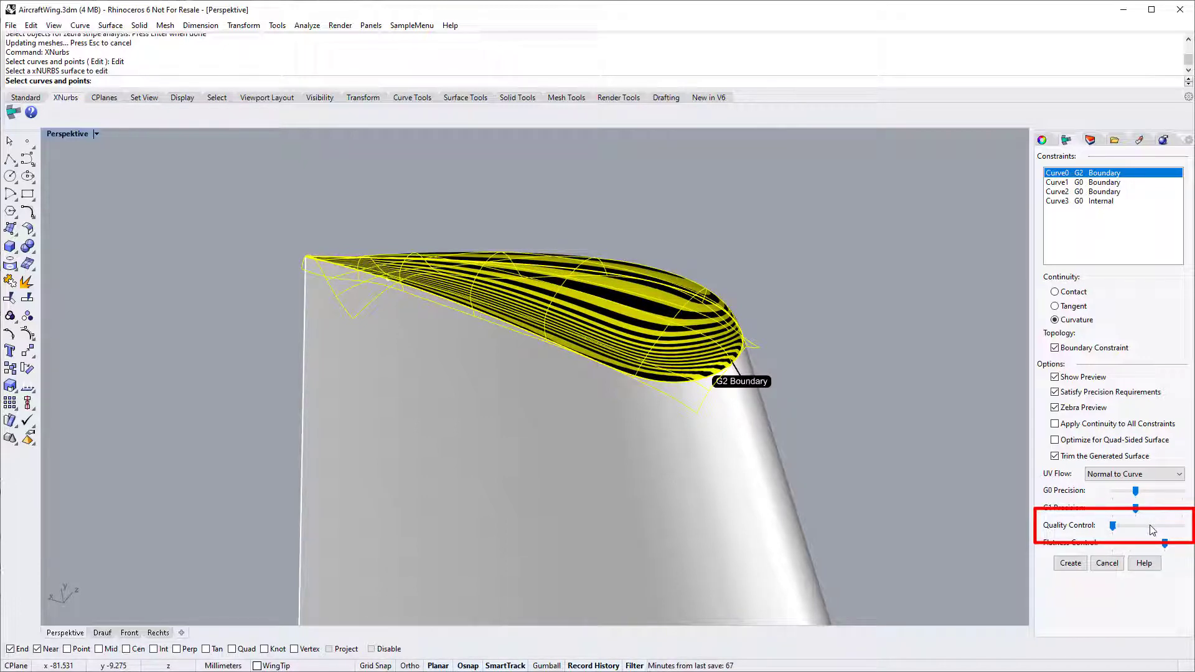
pyautogui.click(1150, 526)
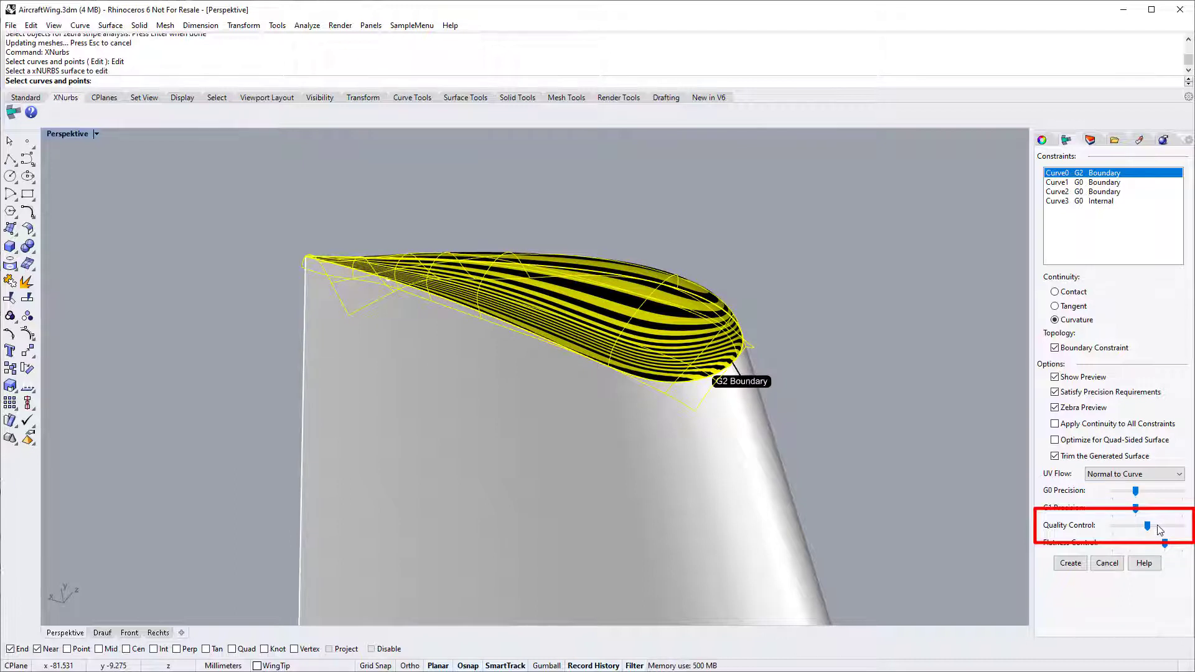
pyautogui.click(1167, 532)
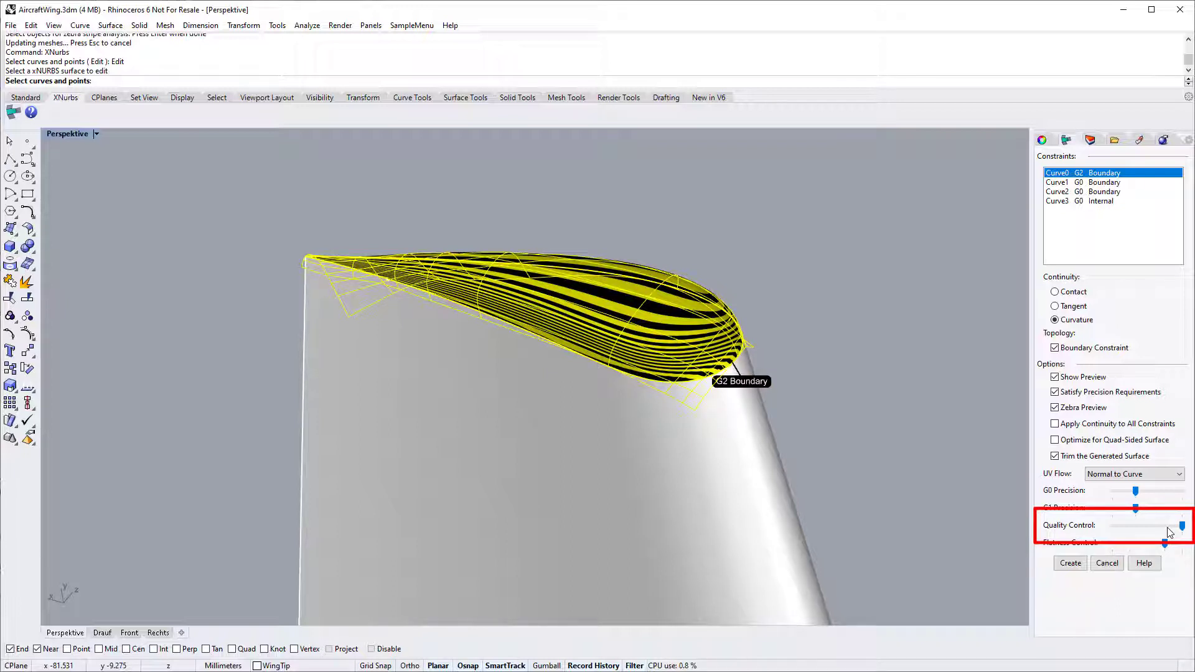
pyautogui.click(1139, 529)
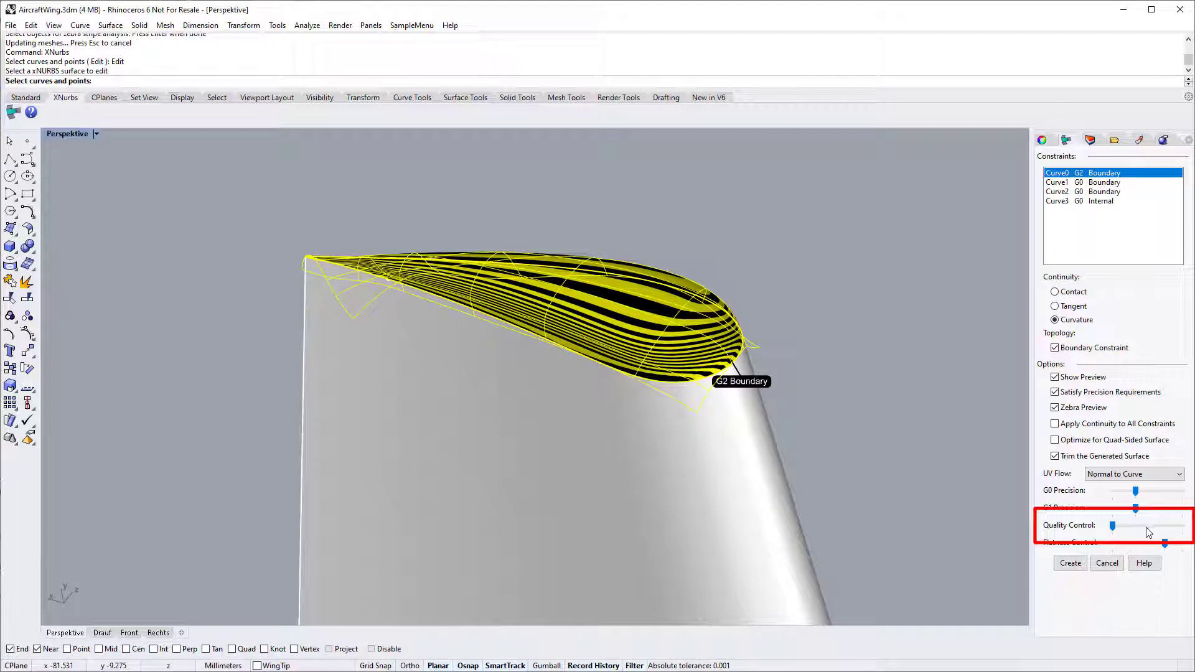
pyautogui.click(1176, 527)
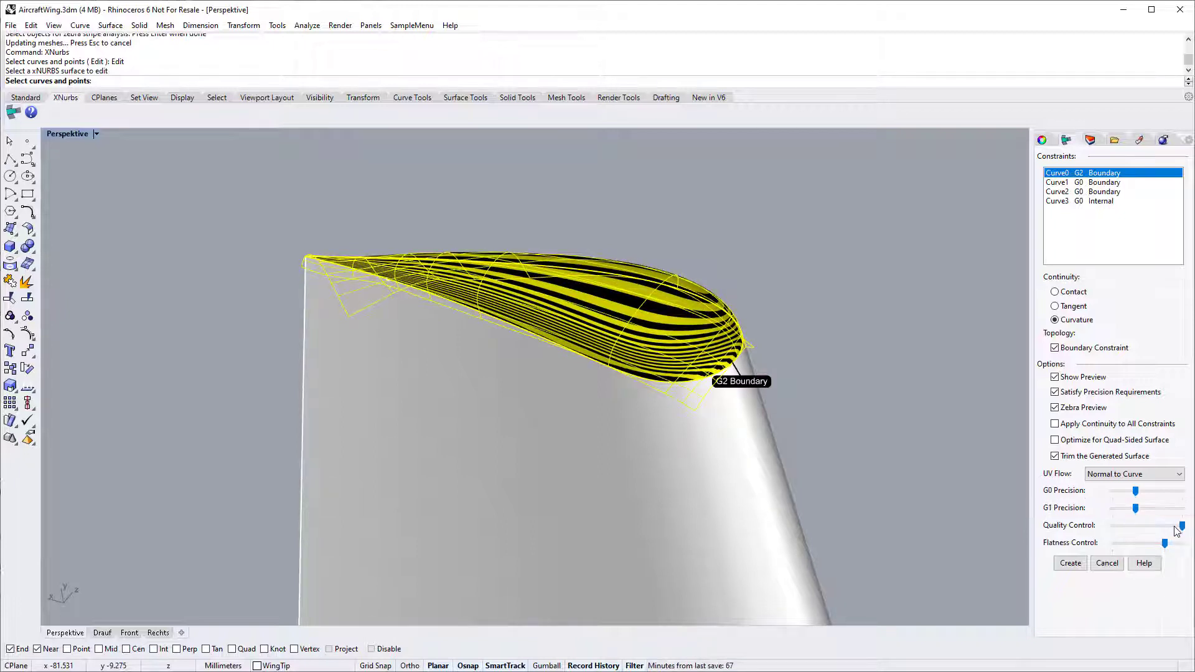
pyautogui.click(1071, 563)
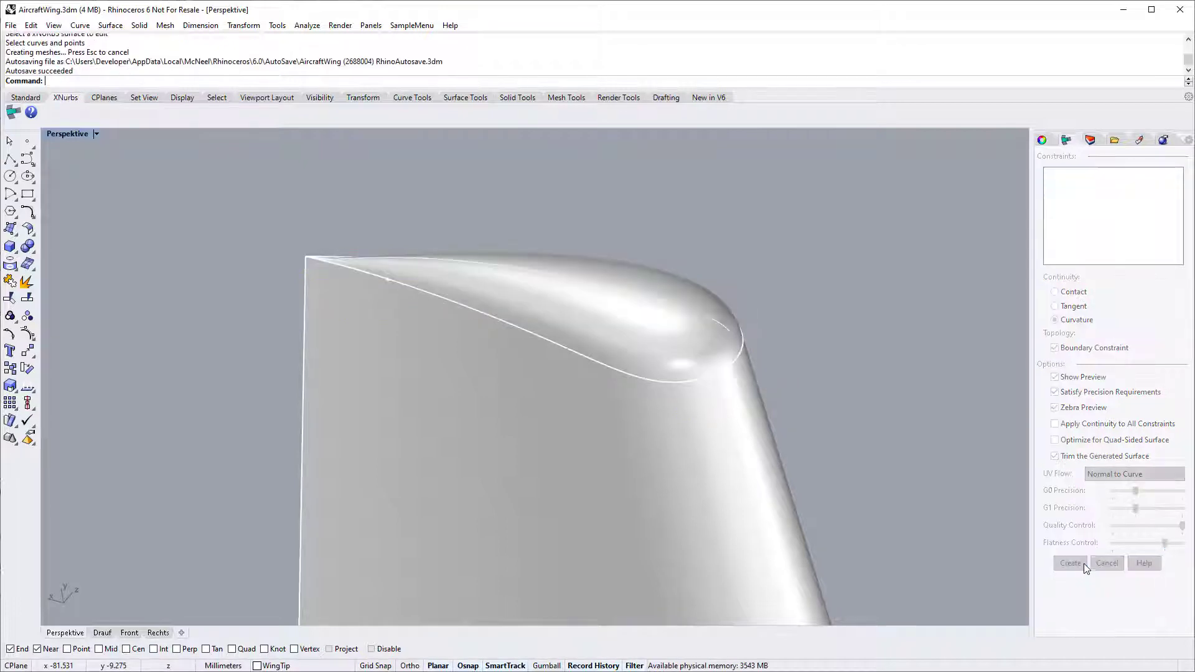
# Step: Examine the zebra stripes across the seam between the wing and the new tip surface from several sides
pyautogui.moveTo(806, 317)
pyautogui.mouseDown(button='right')
pyautogui.moveTo(811, 306)
pyautogui.moveTo(801, 333)
pyautogui.moveTo(699, 371)
pyautogui.moveTo(715, 355)
pyautogui.moveTo(726, 393)
pyautogui.moveTo(534, 405)
pyautogui.moveTo(784, 600)
pyautogui.moveTo(761, 506)
pyautogui.moveTo(731, 536)
pyautogui.moveTo(785, 486)
pyautogui.mouseUp(button='right')
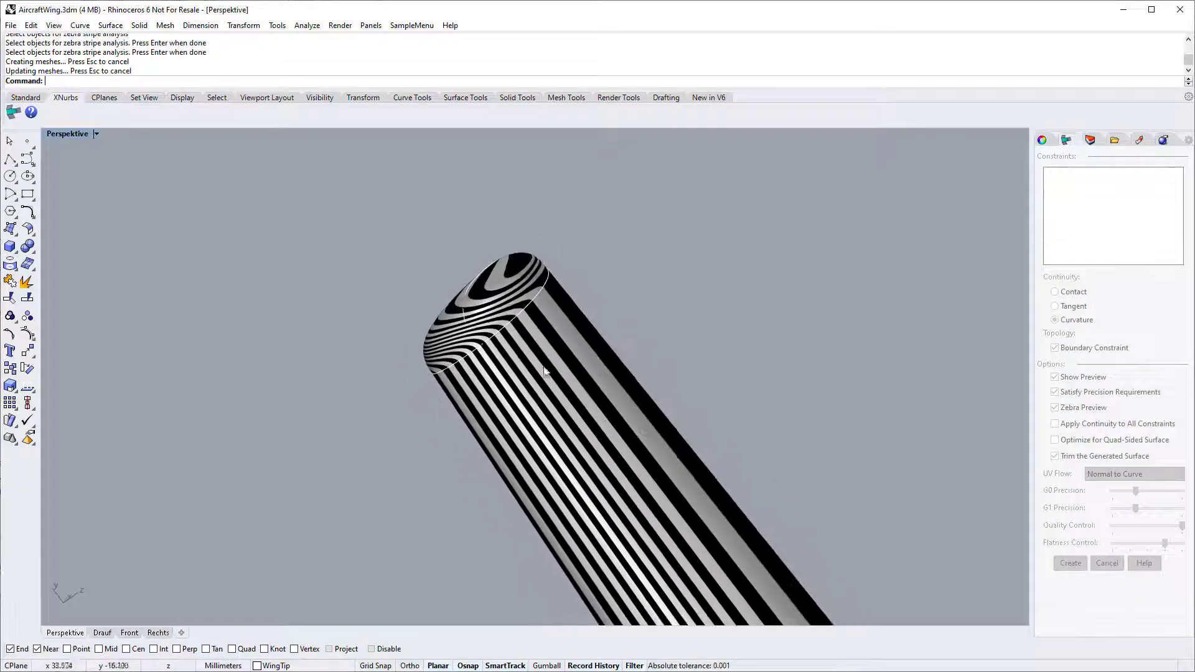
pyautogui.scroll(5, 529, 317)
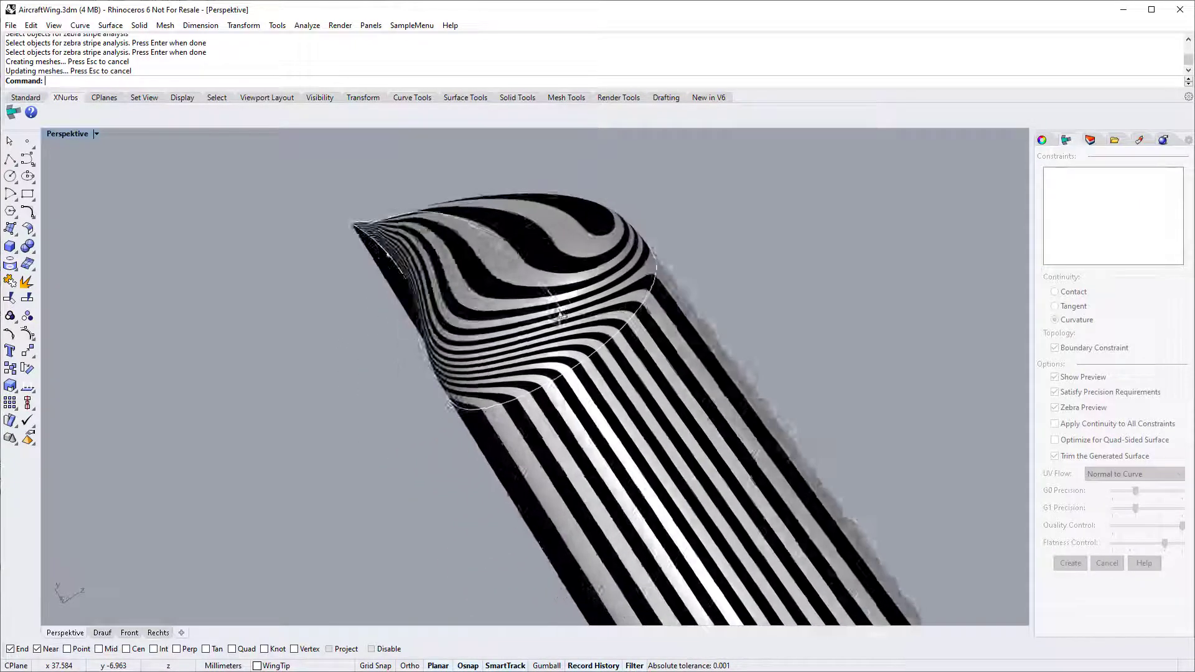
pyautogui.moveTo(582, 313)
pyautogui.mouseDown(button='right')
pyautogui.moveTo(578, 301)
pyautogui.moveTo(515, 320)
pyautogui.moveTo(499, 313)
pyautogui.moveTo(502, 323)
pyautogui.mouseUp(button='right')
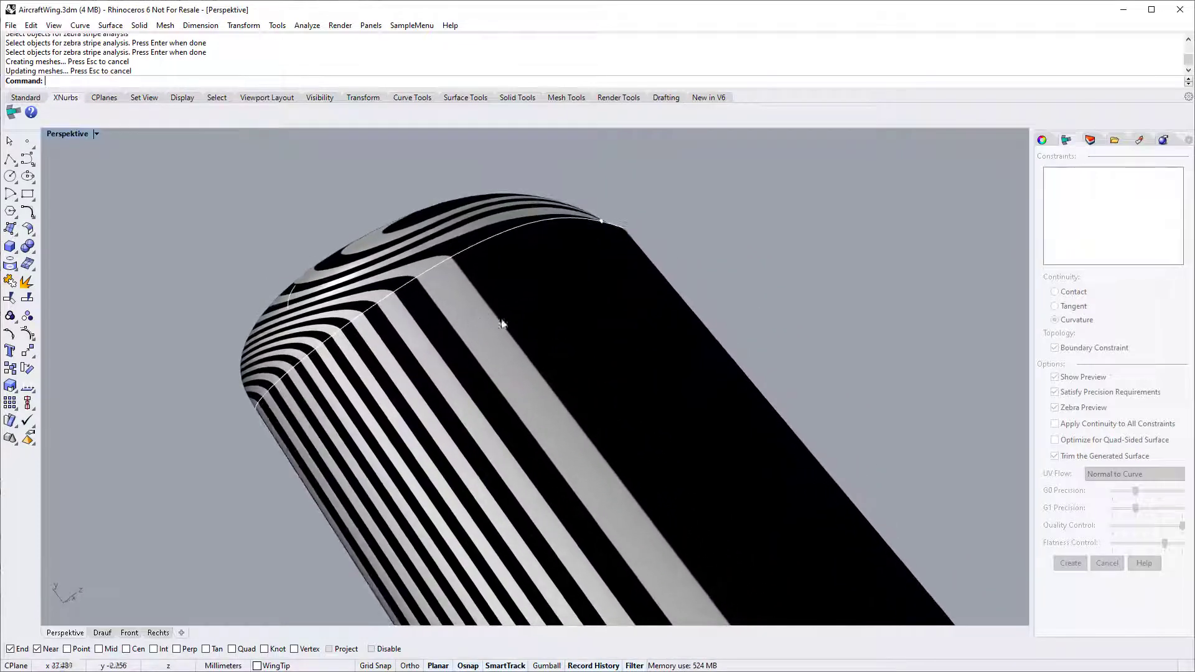
pyautogui.scroll(3, 342, 379)
pyautogui.moveTo(342, 379)
pyautogui.mouseDown(button='right')
pyautogui.moveTo(526, 408)
pyautogui.moveTo(495, 434)
pyautogui.moveTo(527, 428)
pyautogui.moveTo(523, 419)
pyautogui.moveTo(589, 382)
pyautogui.moveTo(699, 360)
pyautogui.moveTo(787, 374)
pyautogui.moveTo(775, 415)
pyautogui.moveTo(769, 382)
pyautogui.moveTo(783, 367)
pyautogui.mouseUp(button='right')
pyautogui.moveTo(805, 364); pyautogui.dragTo(808, 360, button='right')
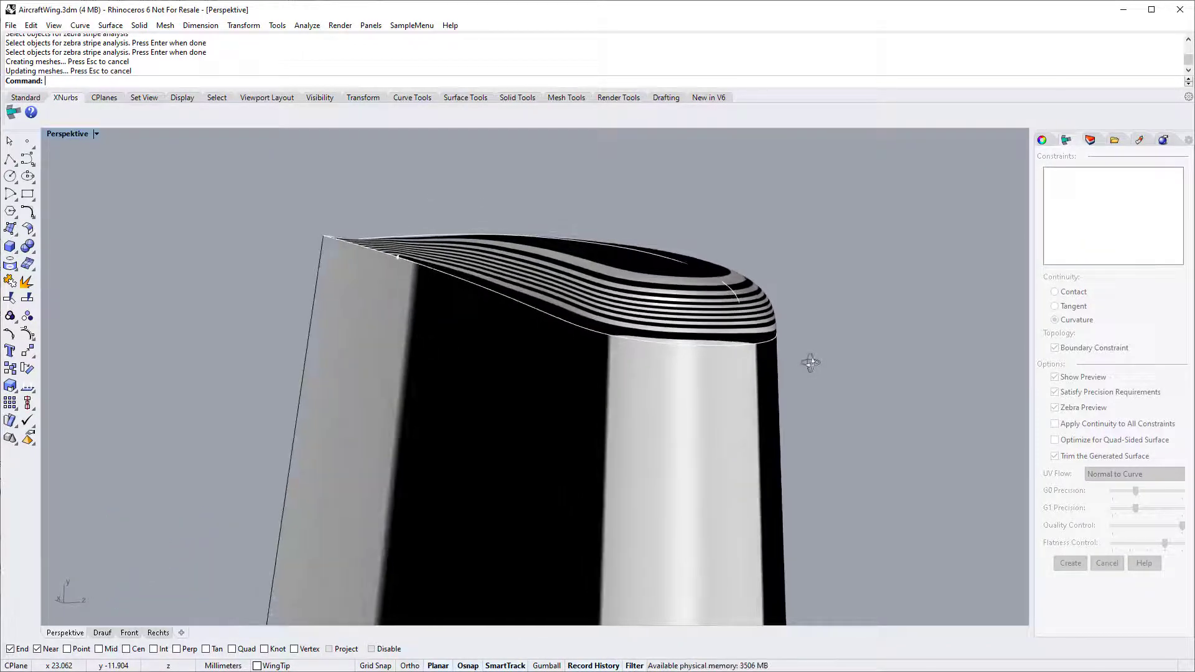